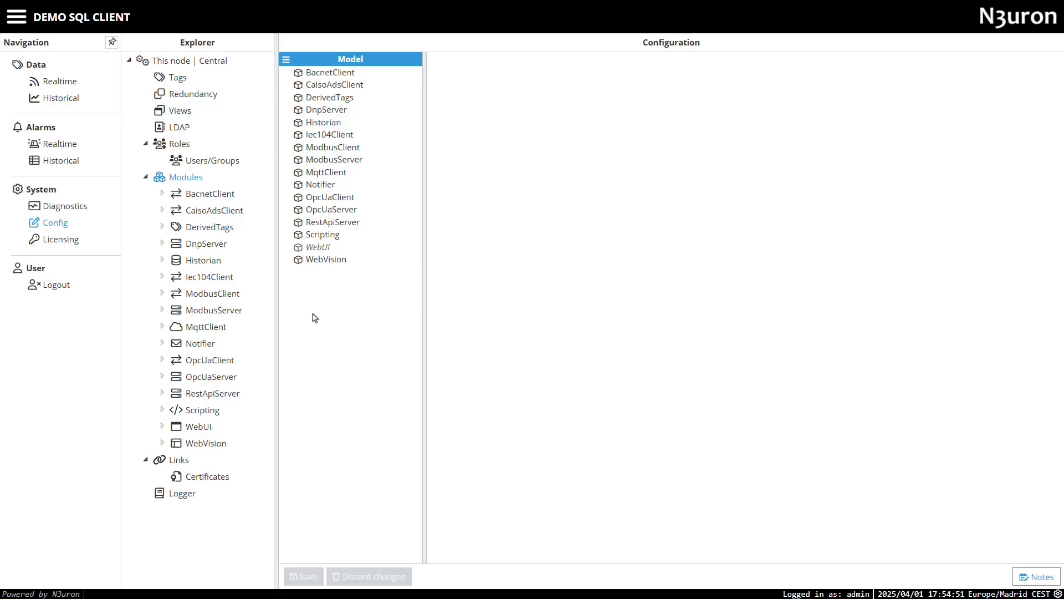
- Read Step 1 of the SQL Client Examples page in the docs, then return to N3uron
click(253, 10)
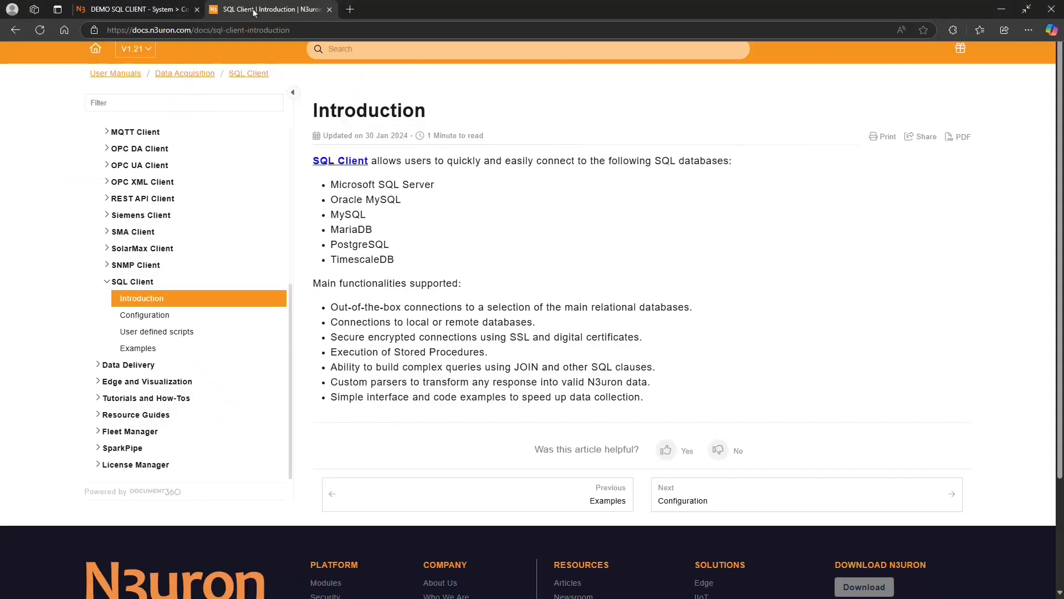
scroll(390, 227, down, 1)
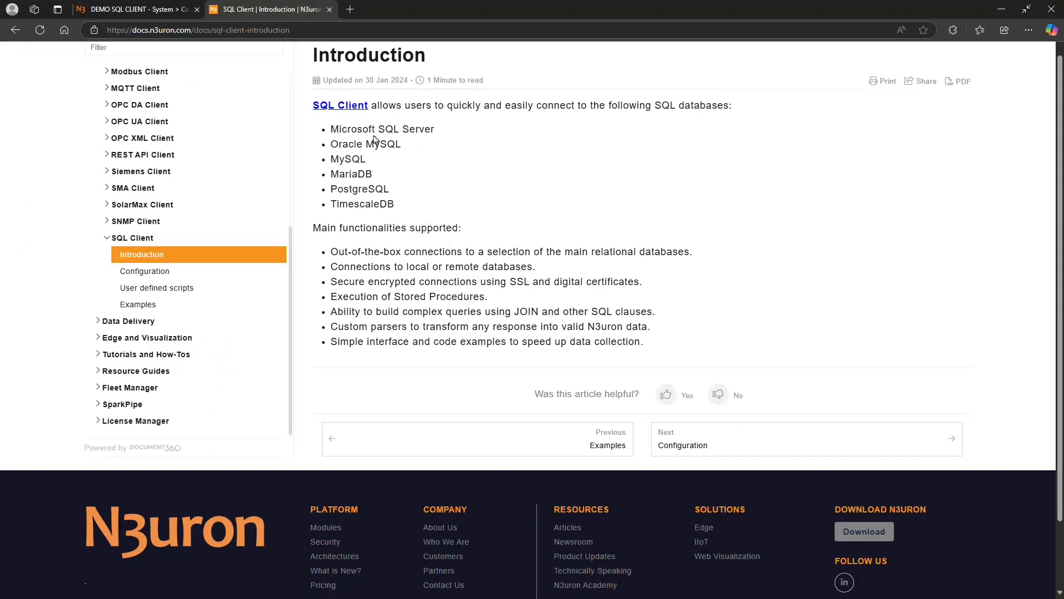
click(177, 302)
scroll(178, 301, down, 5)
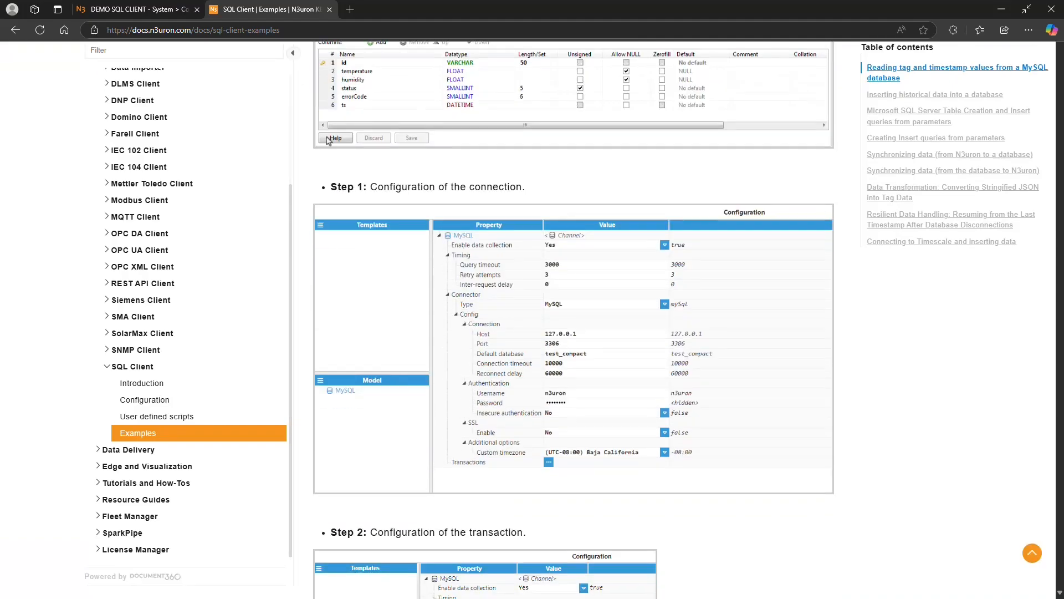
click(116, 11)
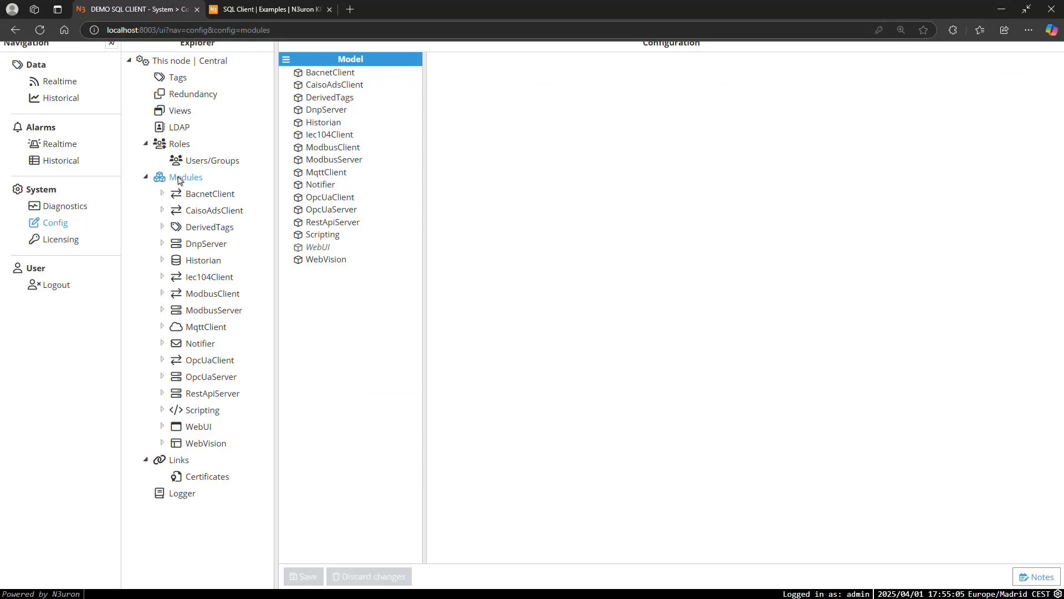
- Create a new module called SqlClient, choose SqlClient as its module type, and save
click(287, 59)
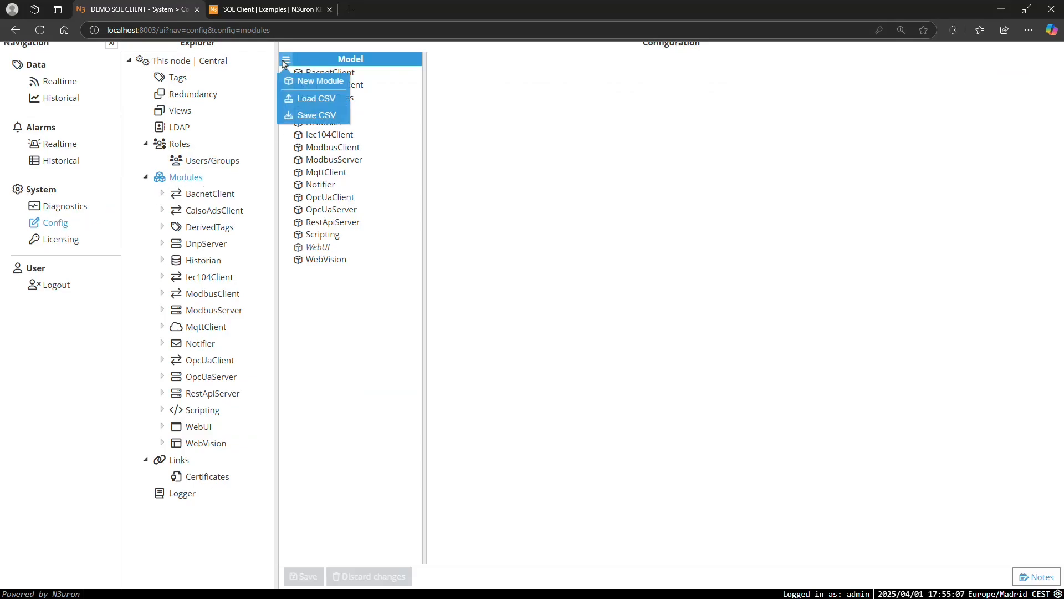
click(294, 82)
text(SqlClient)
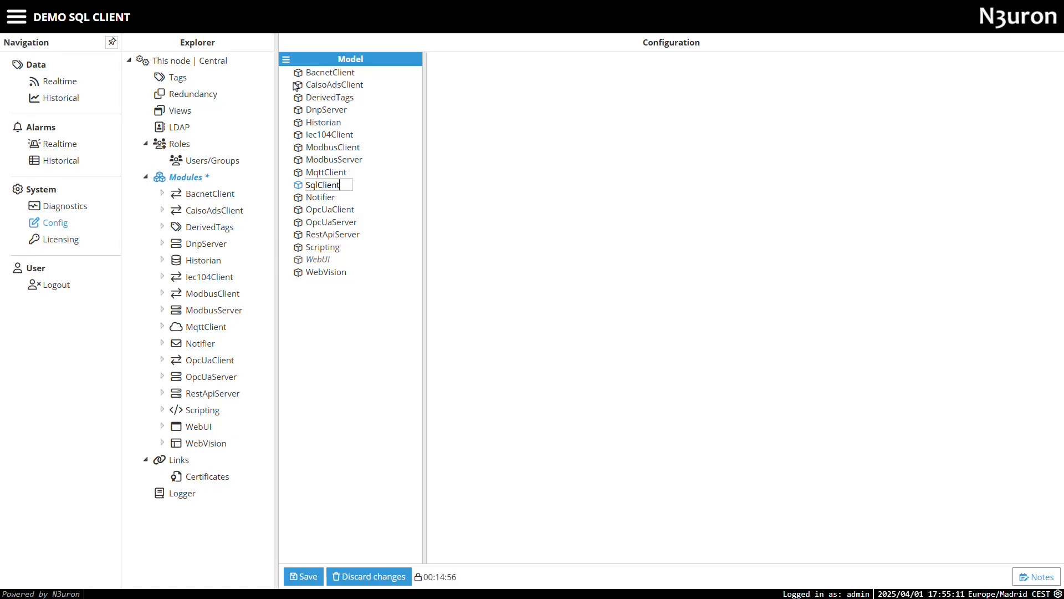
key(Return)
click(589, 74)
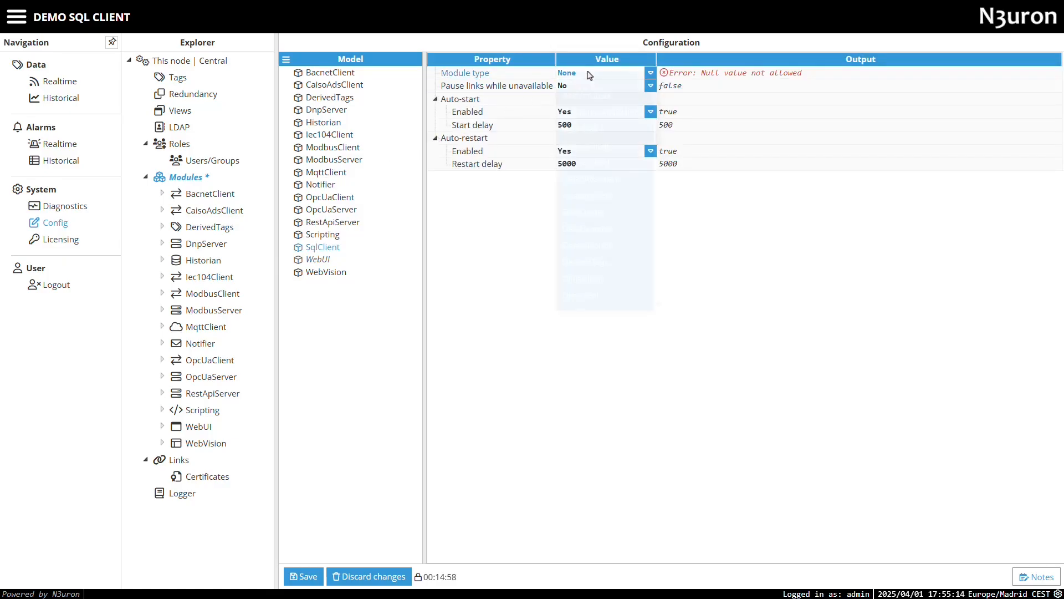
scroll(598, 222, down, 4)
click(594, 276)
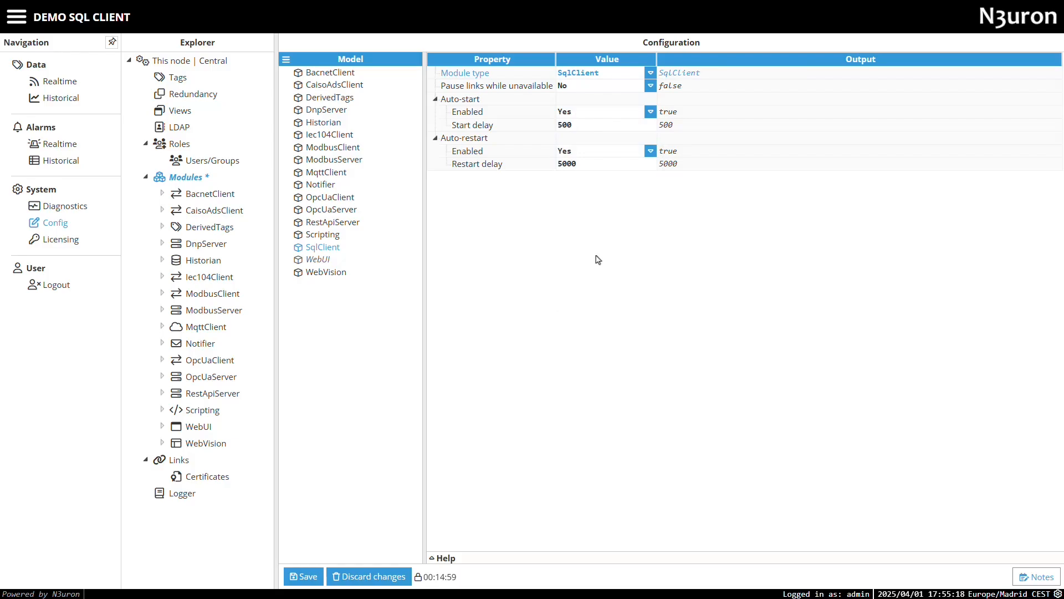
click(318, 575)
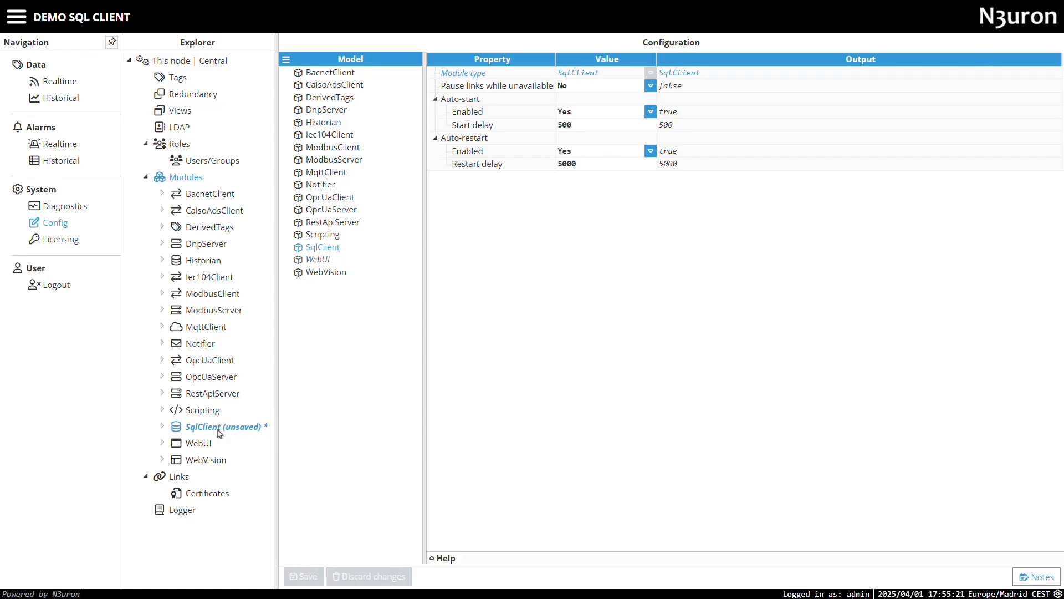
- Add a new channel named db_connector under the SqlClient module
click(219, 432)
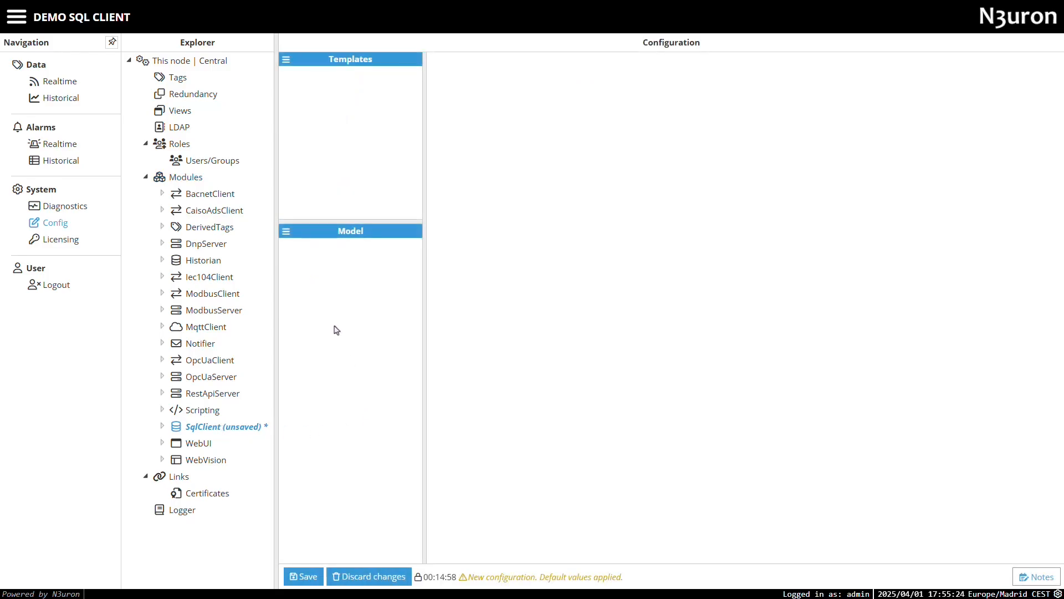
click(286, 231)
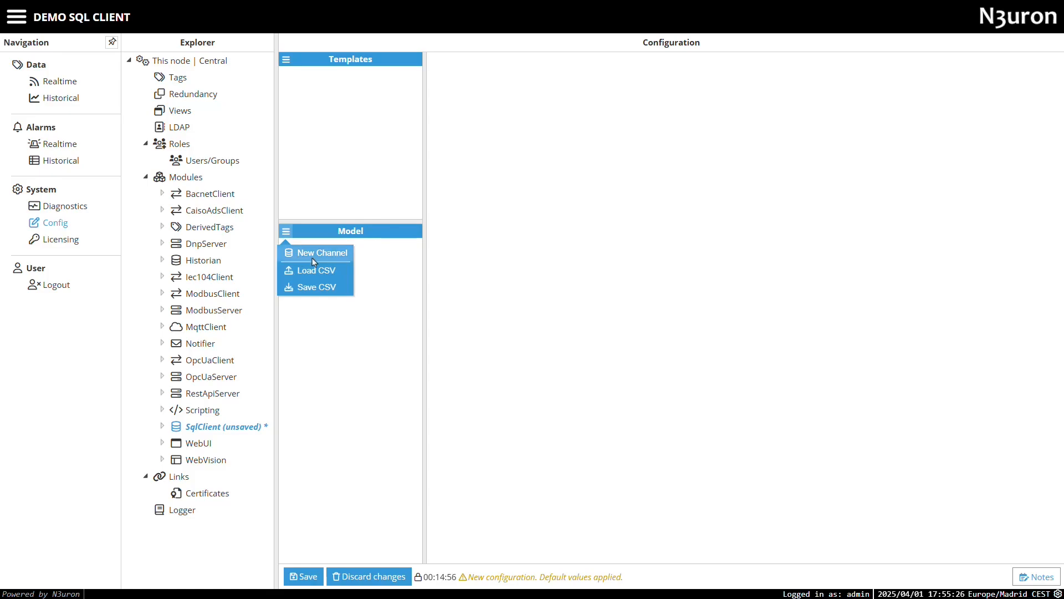
click(316, 253)
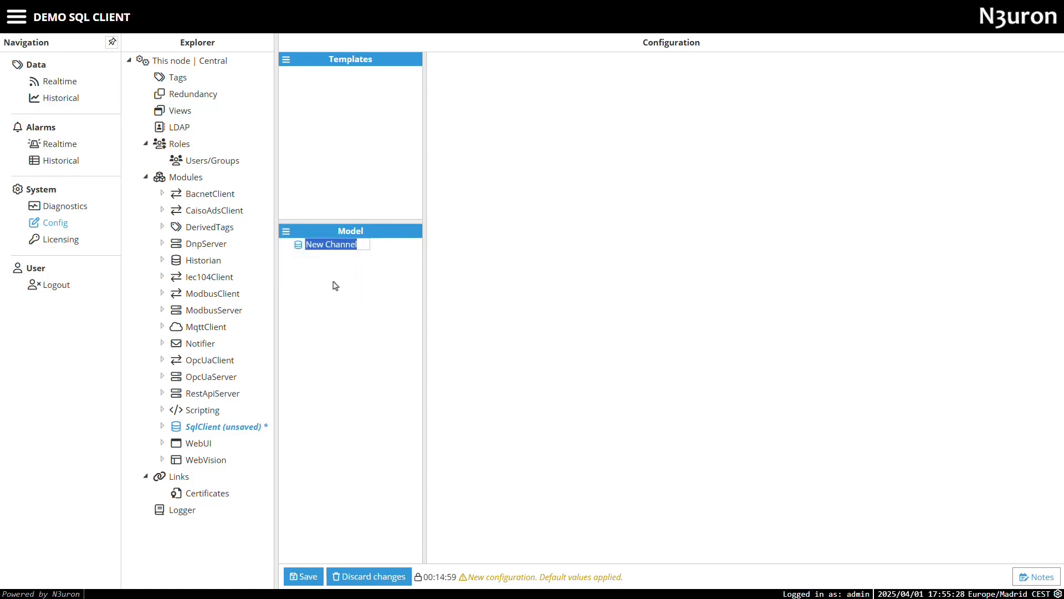
text(db_conn)
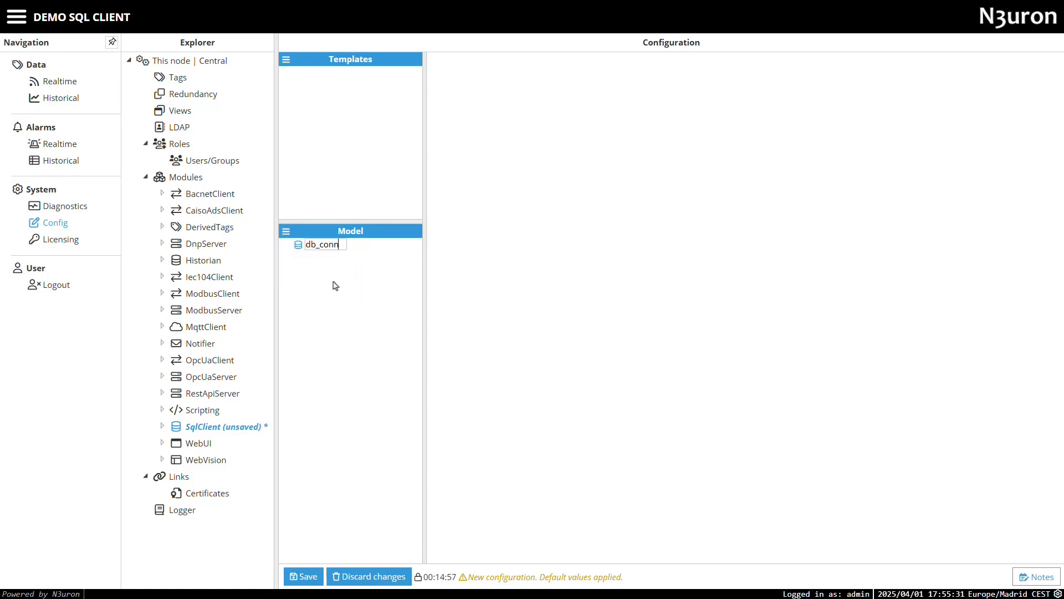
text(ector)
key(Return)
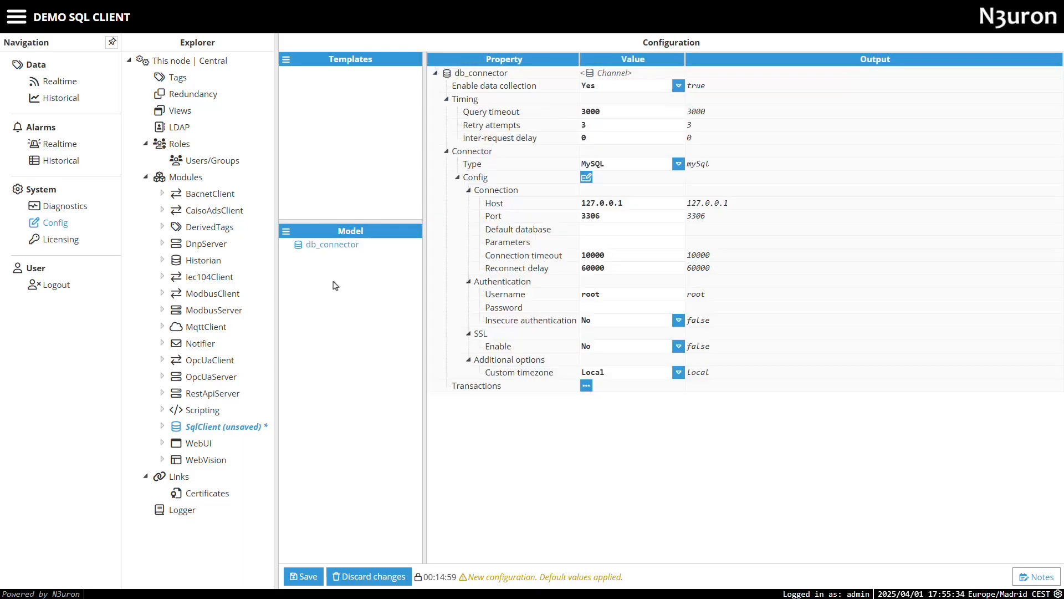
- Keep data collection enabled and review Query timeout, Retry attempts and Inter-request delay values
click(608, 92)
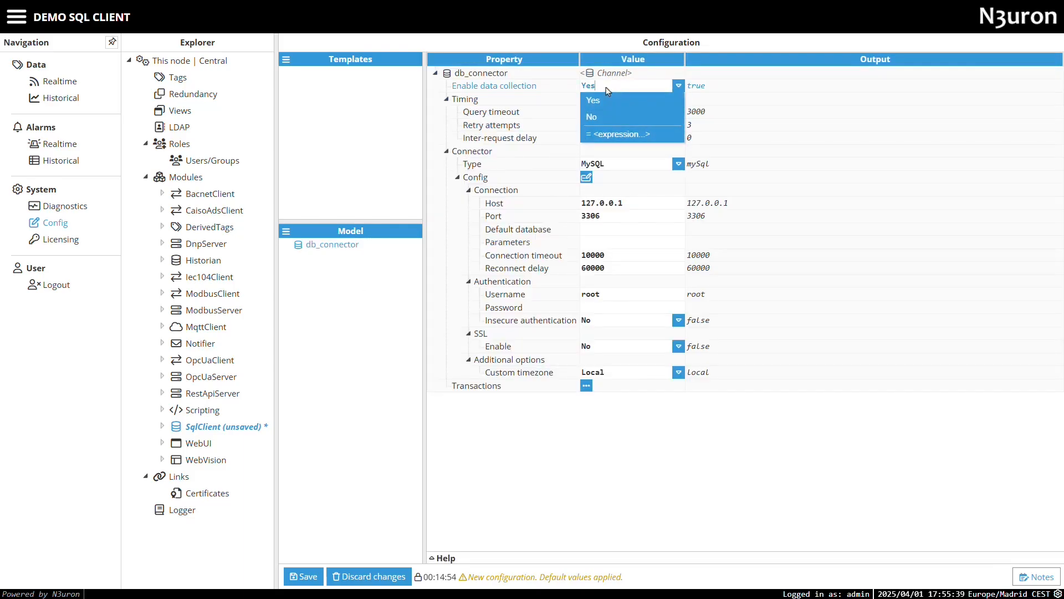
click(608, 92)
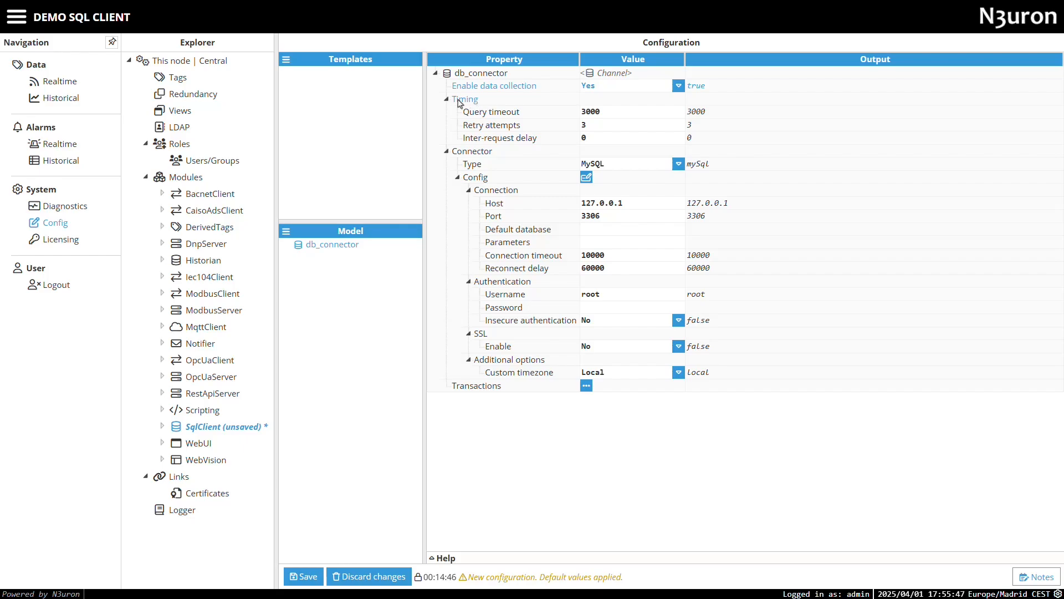
click(573, 117)
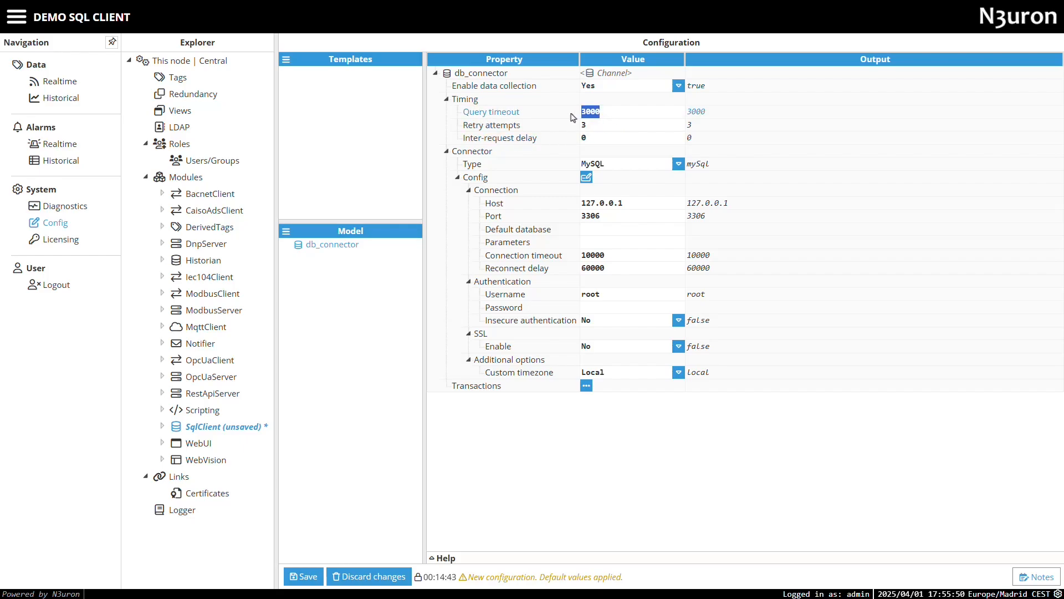
click(611, 131)
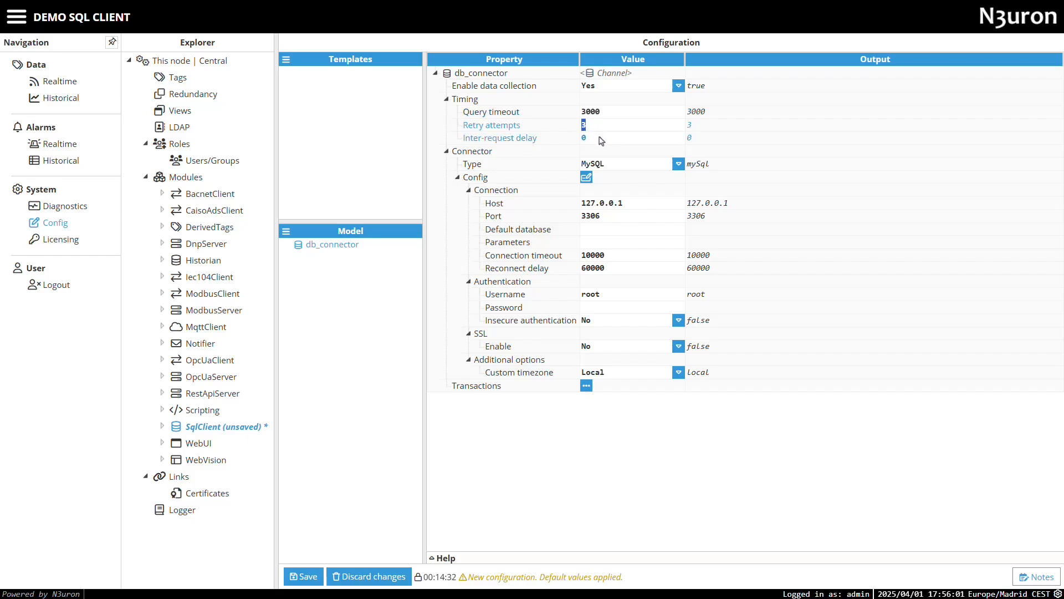
click(602, 139)
- Set the db_connector connector type to PostgreSQL, briefly viewing the connection-string setup
click(603, 164)
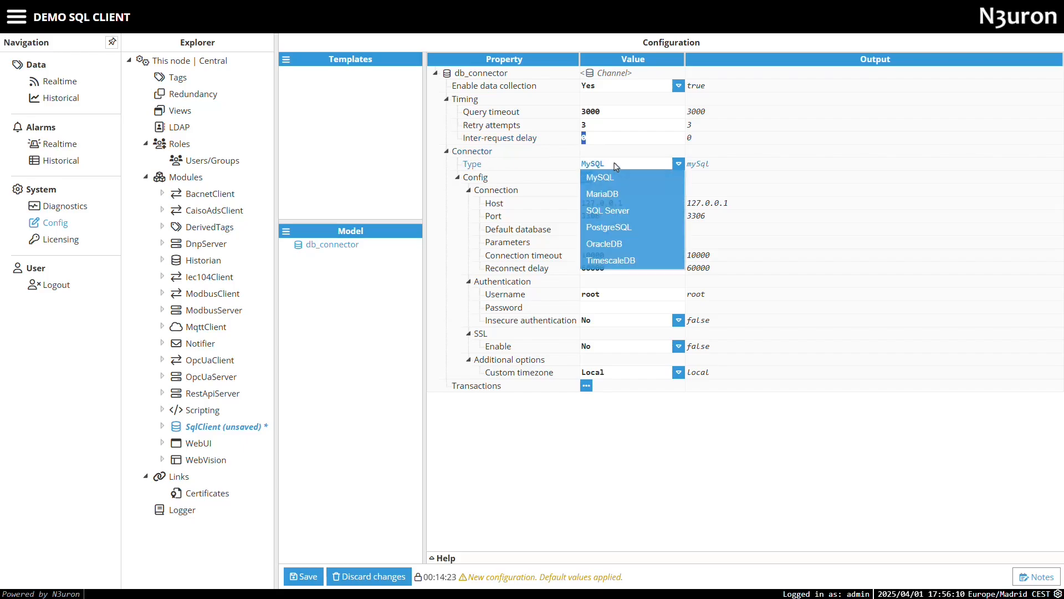
click(620, 228)
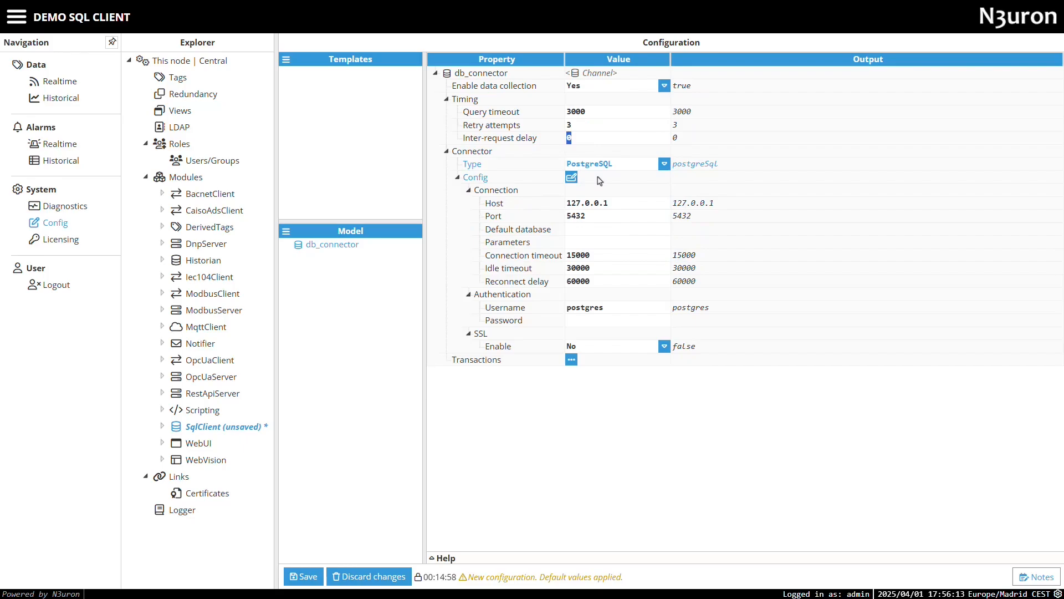
click(572, 178)
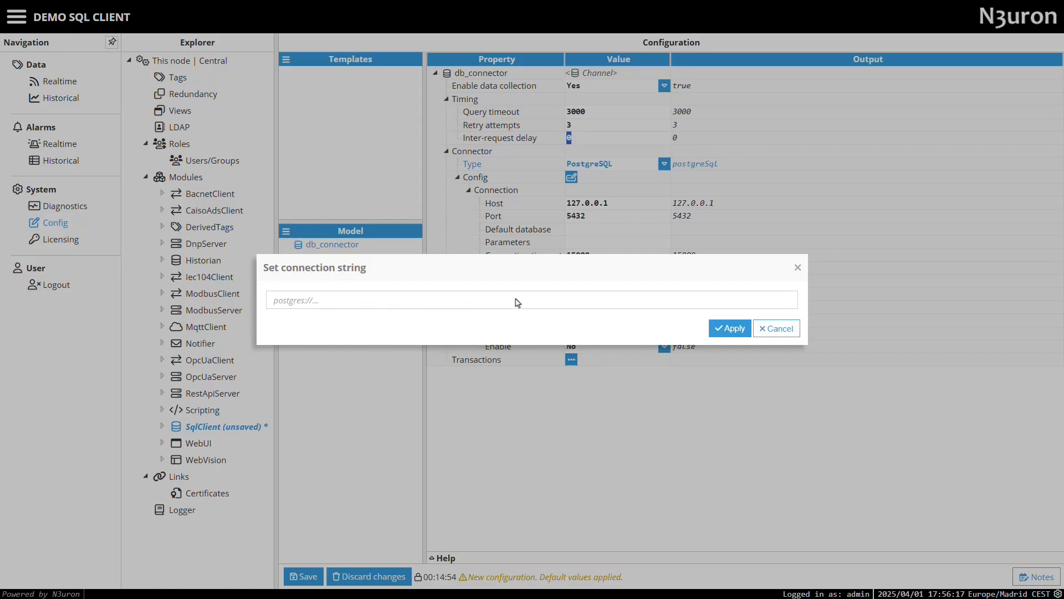
click(783, 329)
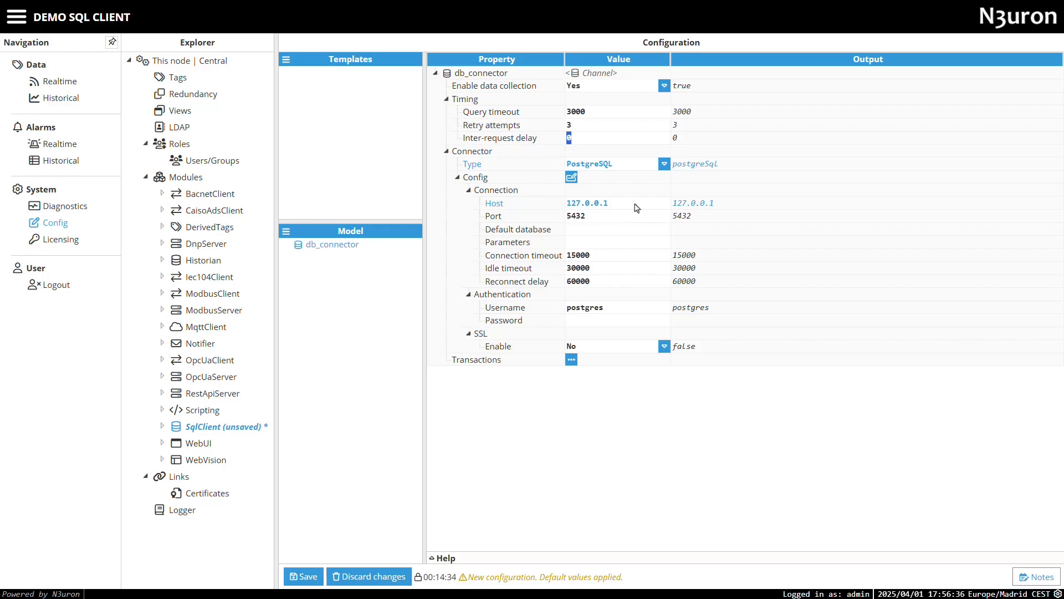
- Keep host 127.0.0.1, change the port to 5434, and set default database to postgres
click(596, 204)
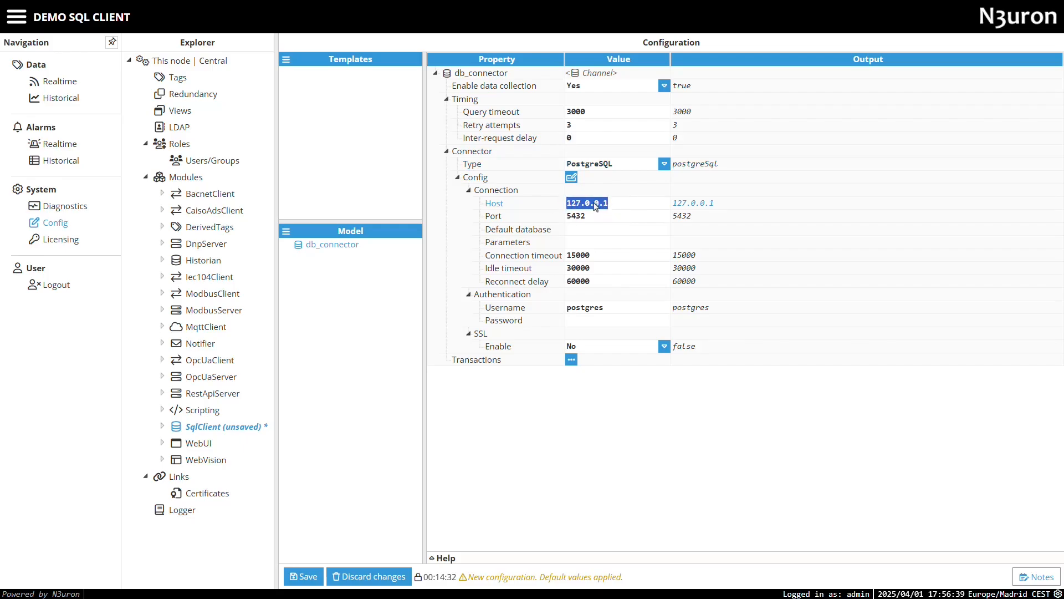
key(Return)
key(Tab)
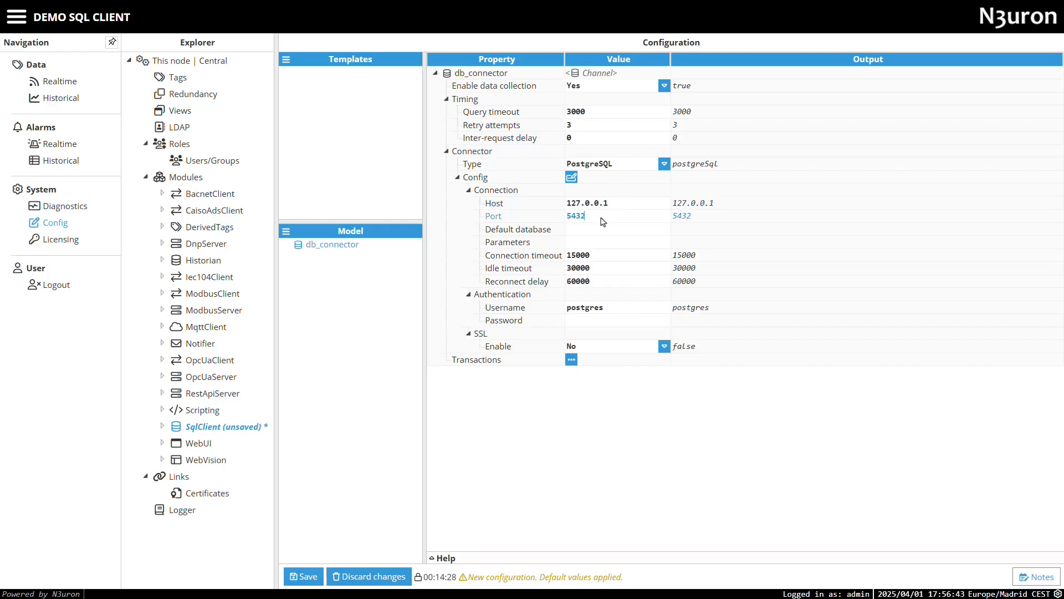
key(BackSpace)
text(4)
click(602, 232)
text(postgres)
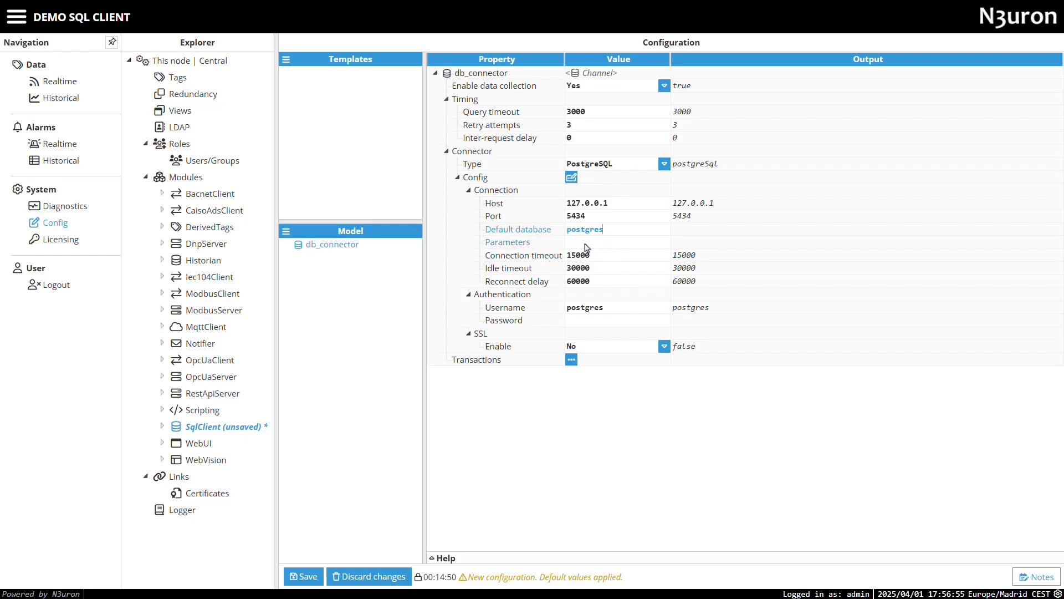
key(Return)
- Review connection parameters: connection timeout 15000, idle timeout 30000, reconnect delay 60000
click(643, 247)
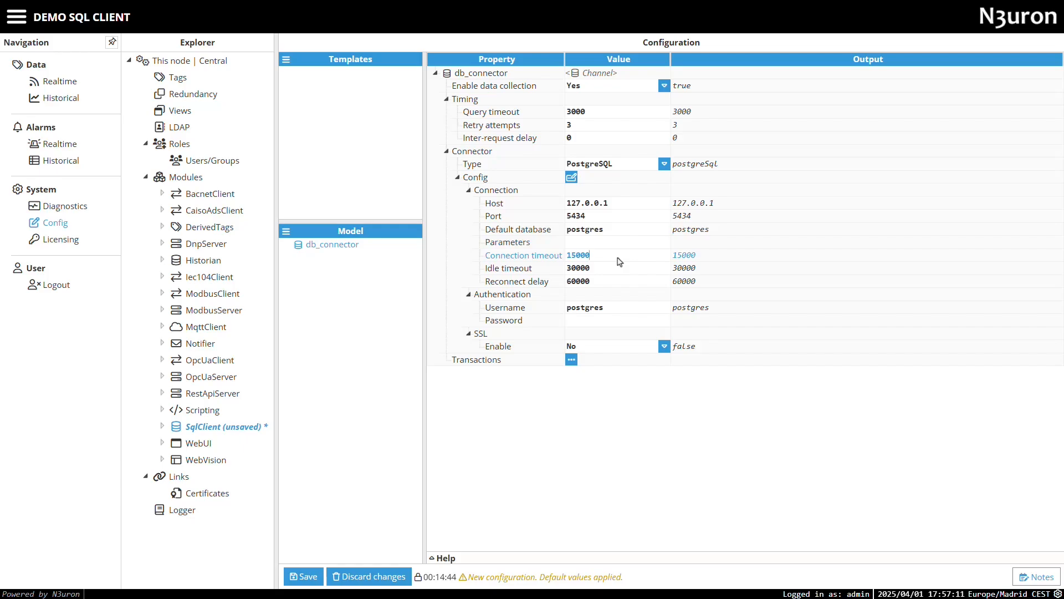
double_click(586, 259)
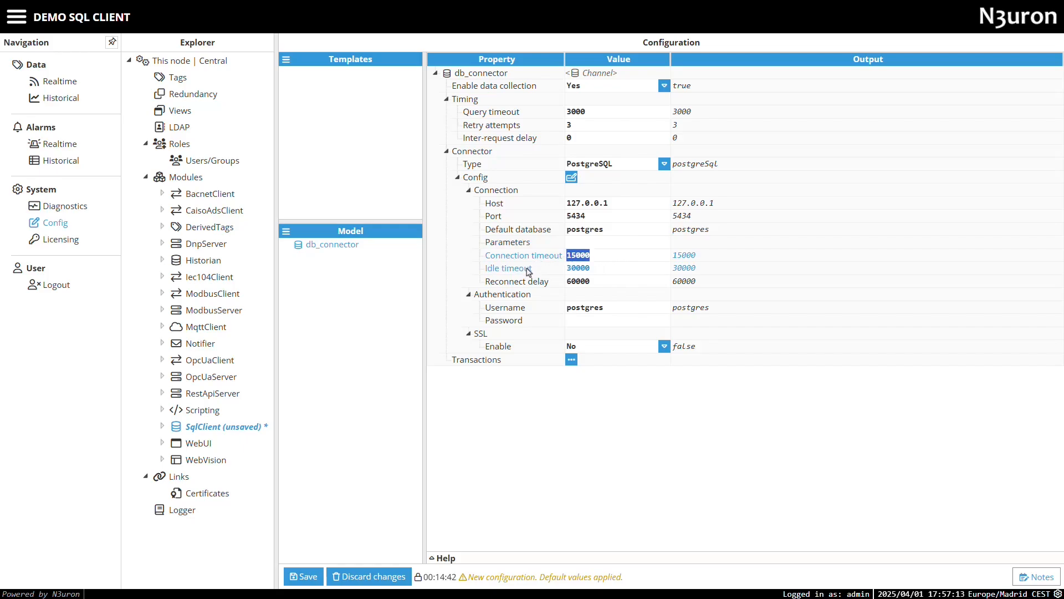
click(598, 274)
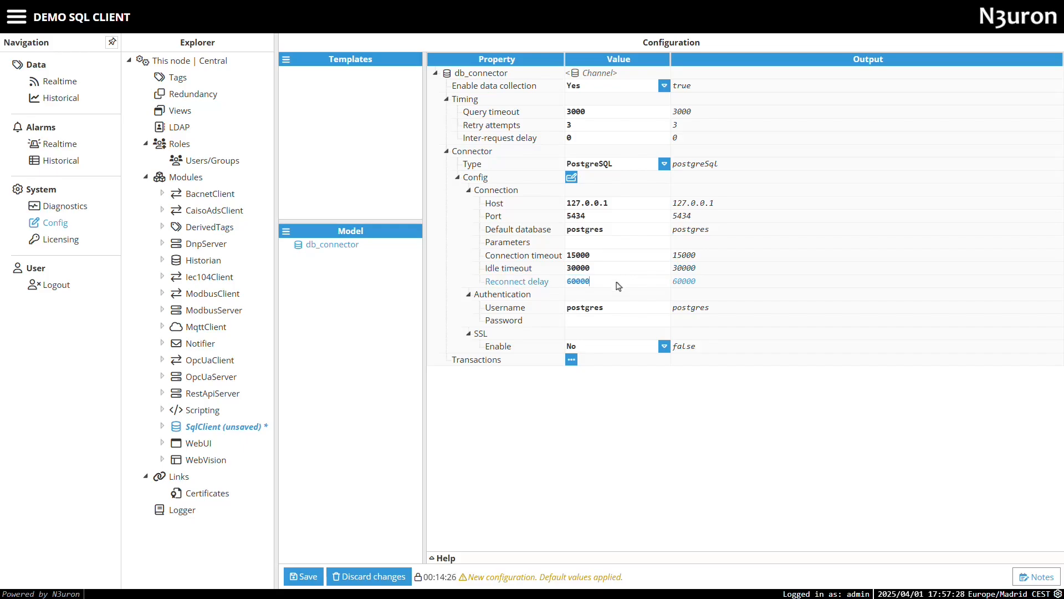
click(563, 285)
- Confirm username postgres and enter the database password
click(621, 312)
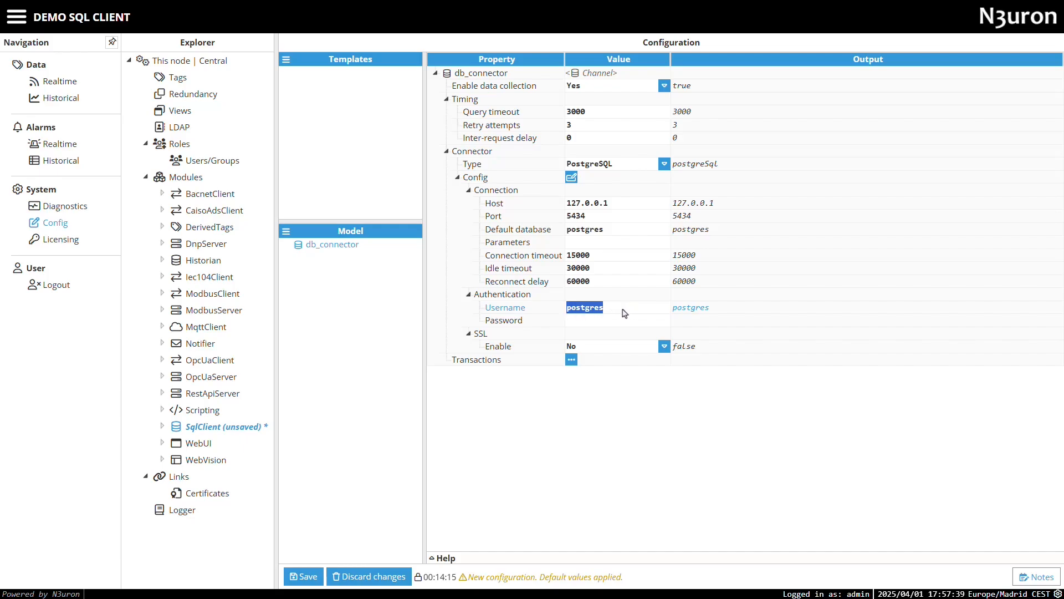
click(600, 325)
text(stgres)
key(Return)
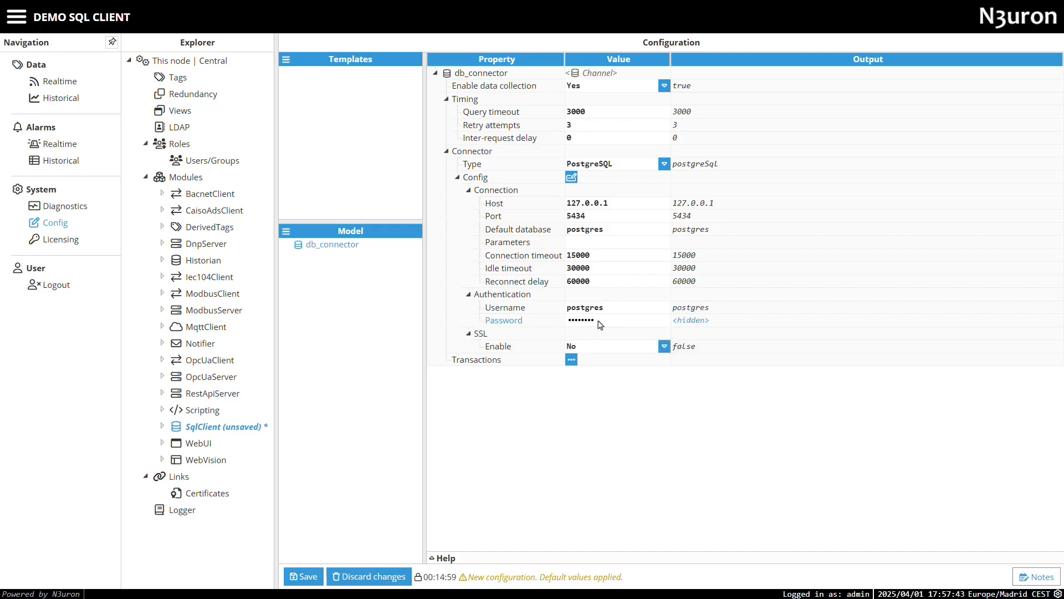
- Try SSL options (Embedded certificate, Reject unauthorized No), then set SSL enable back to No
click(627, 346)
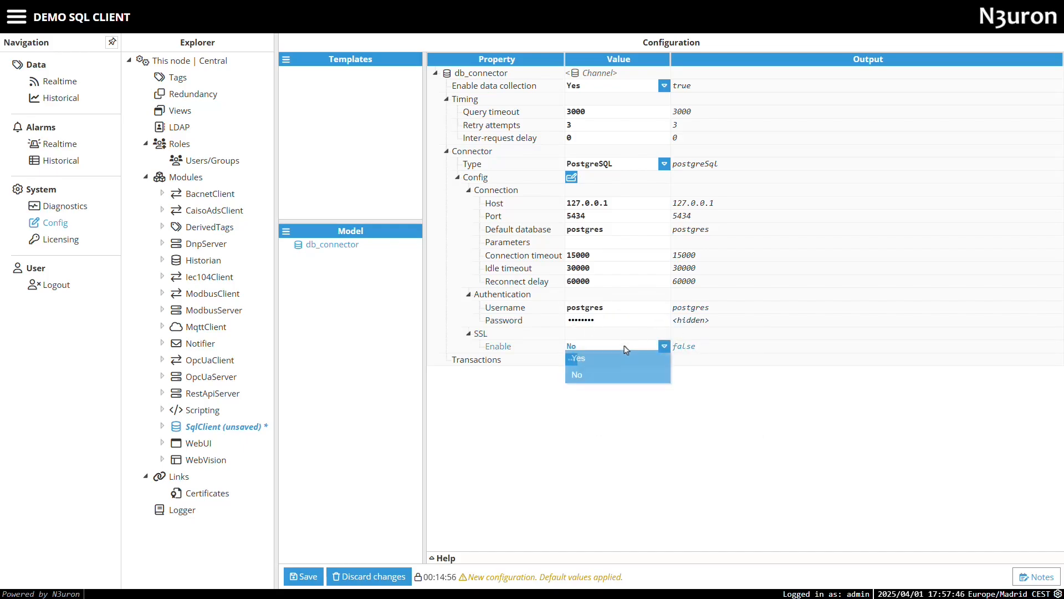
click(604, 361)
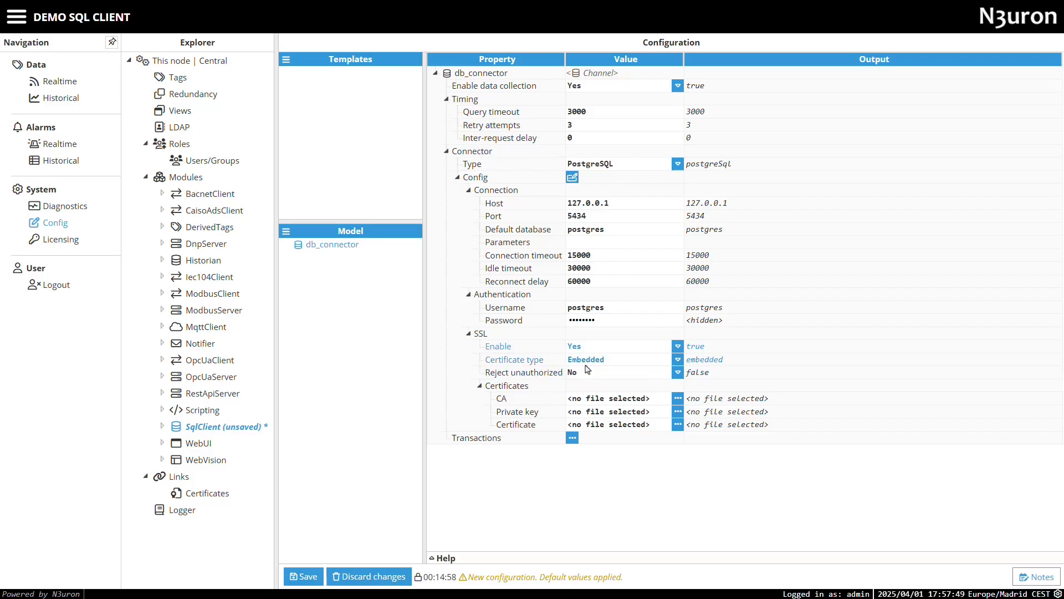
click(617, 362)
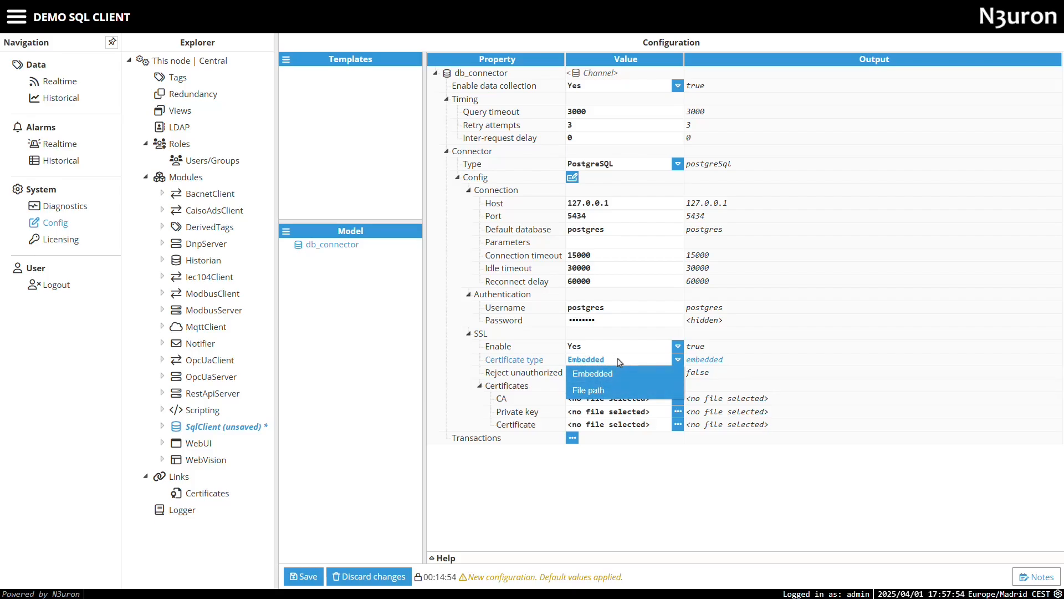
click(620, 363)
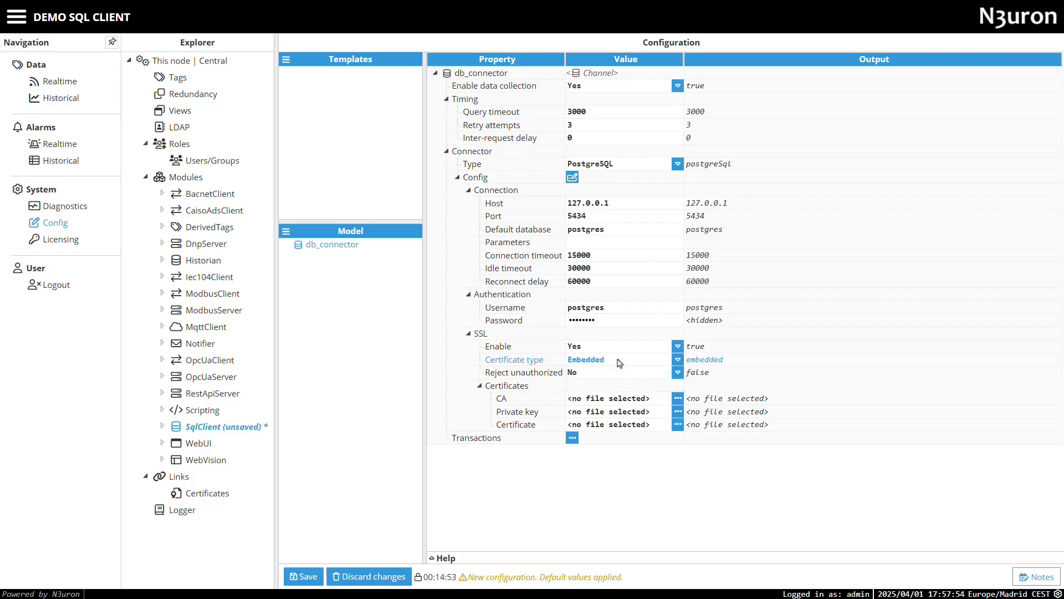
click(591, 375)
click(589, 377)
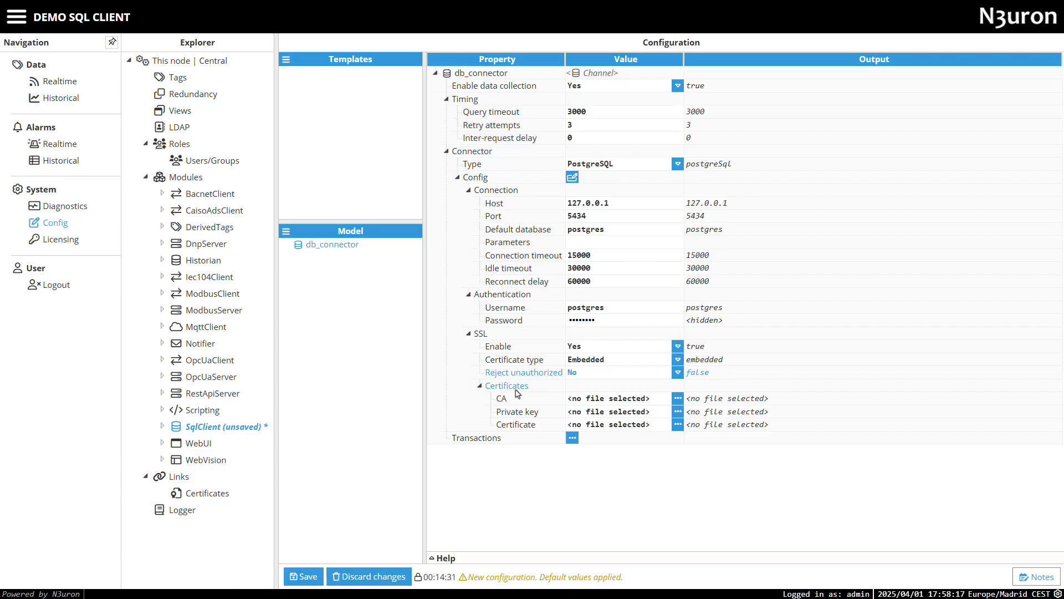
click(678, 411)
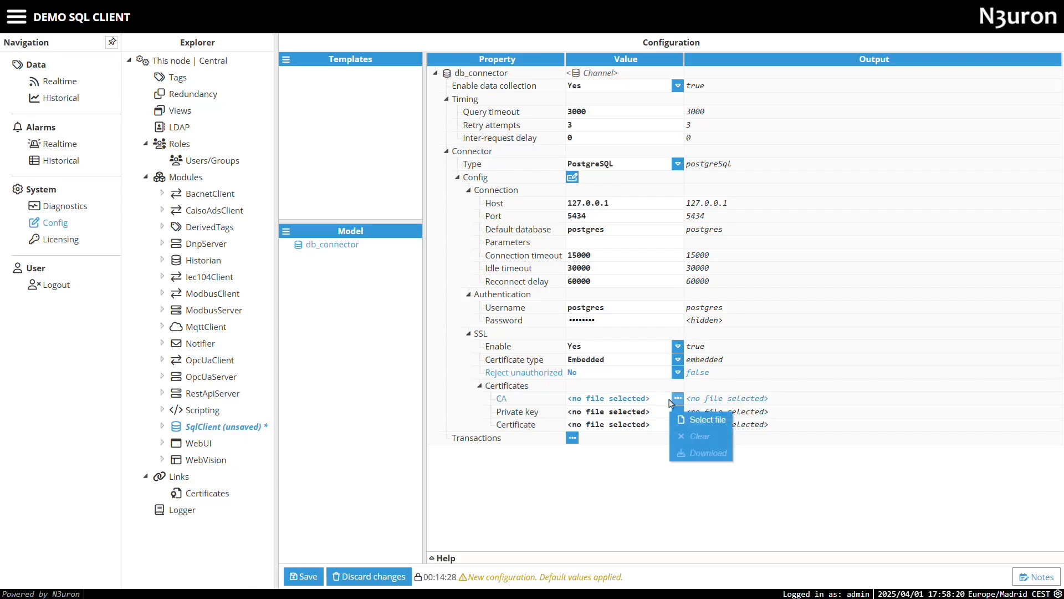
click(654, 413)
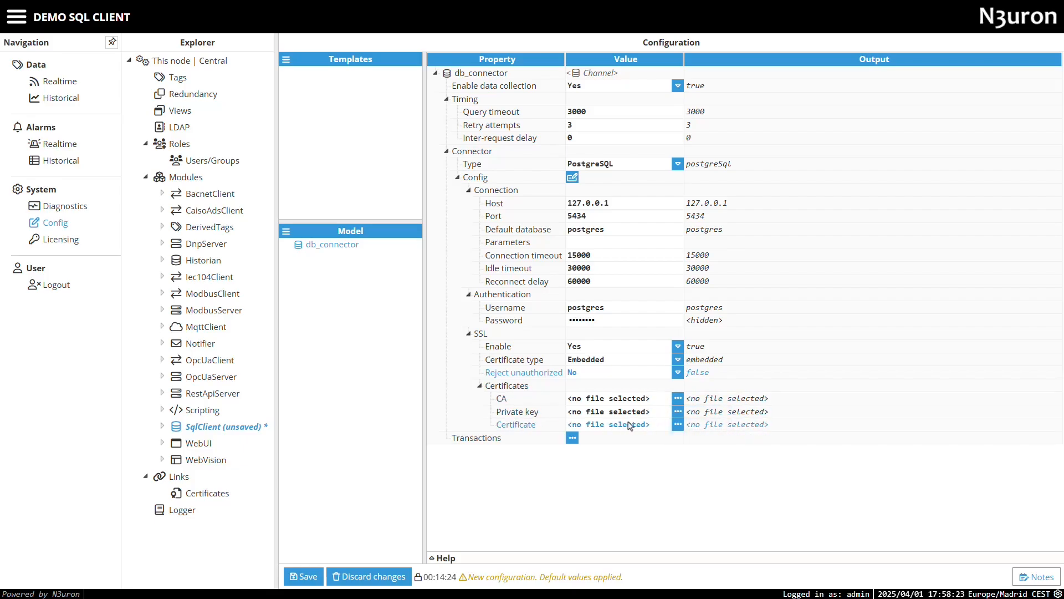
click(587, 350)
click(577, 376)
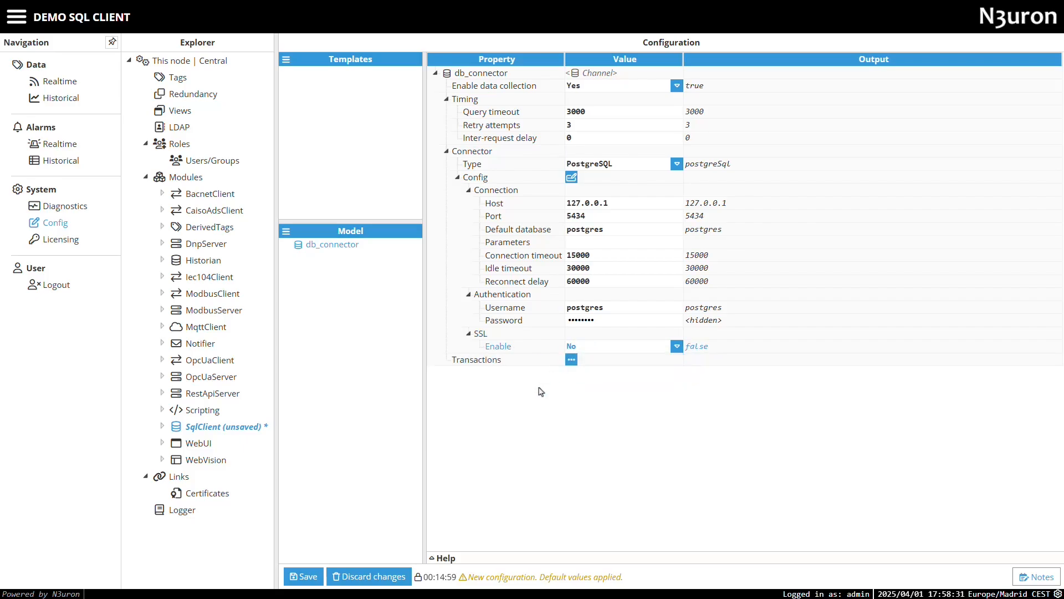
- Save the SqlClient configuration, restart the module, and go to Diagnostics
click(302, 576)
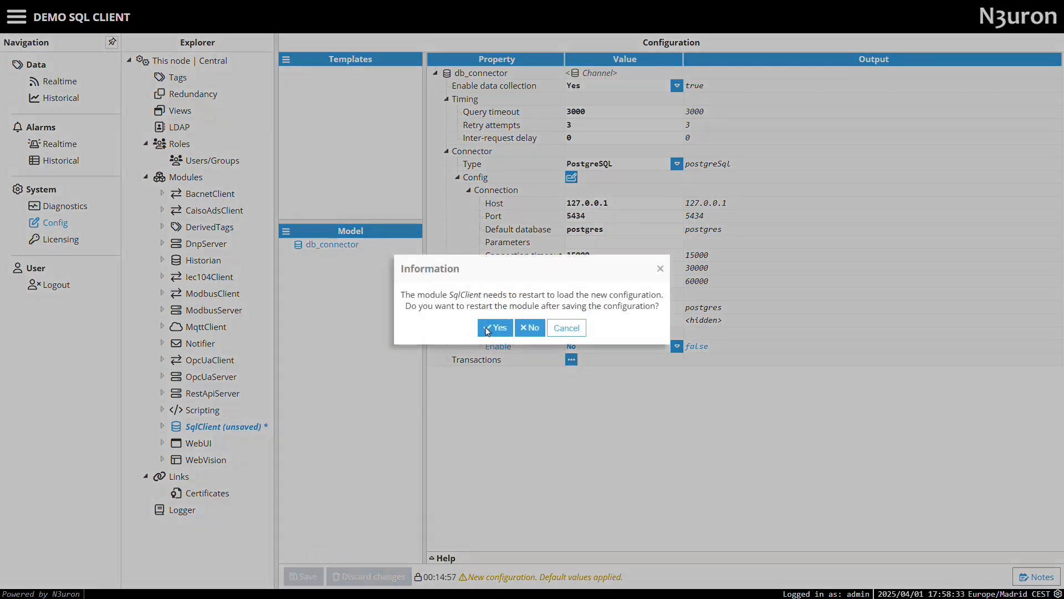
click(488, 329)
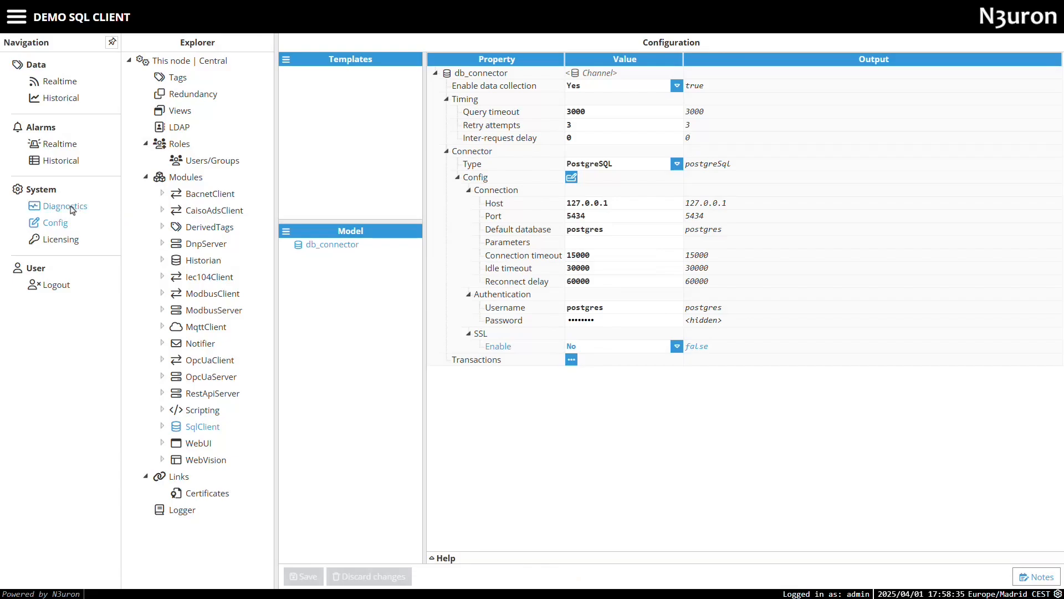
click(66, 207)
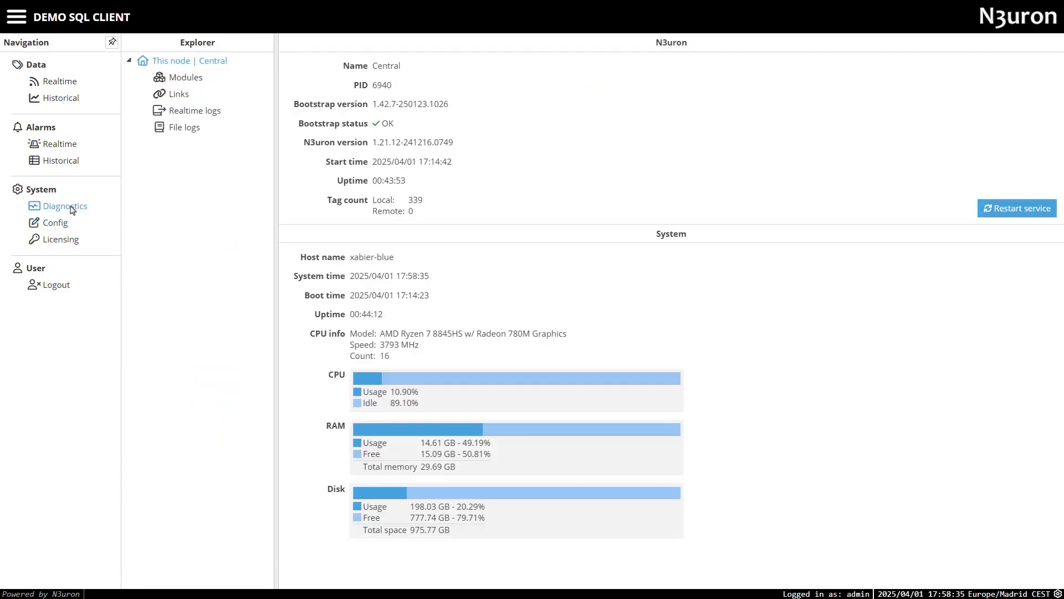
- Stream realtime logs filtered to only the SqlClient module, excluding bootstrap
click(213, 111)
click(590, 65)
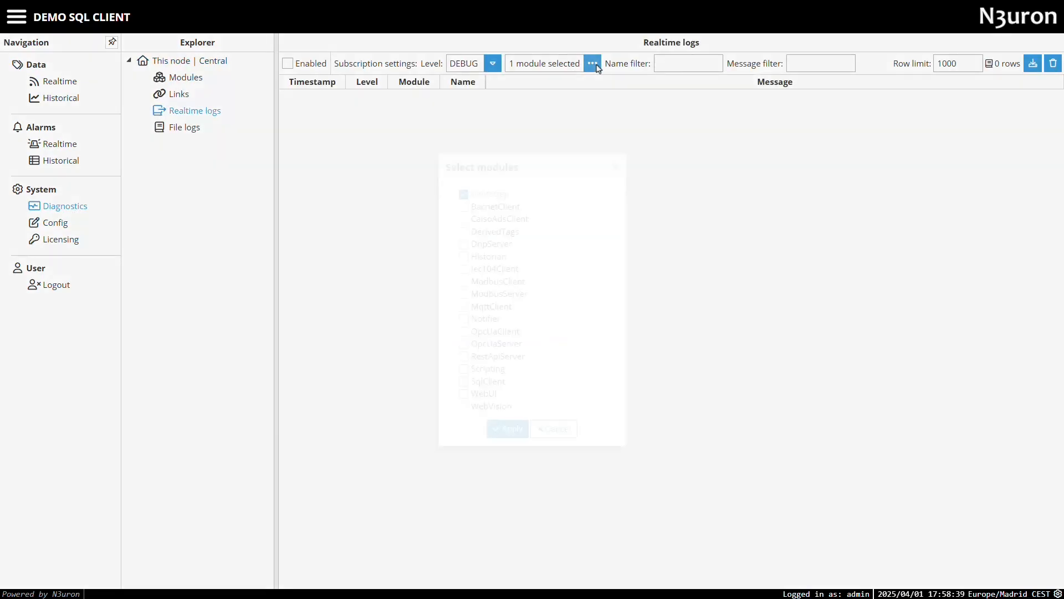
click(464, 382)
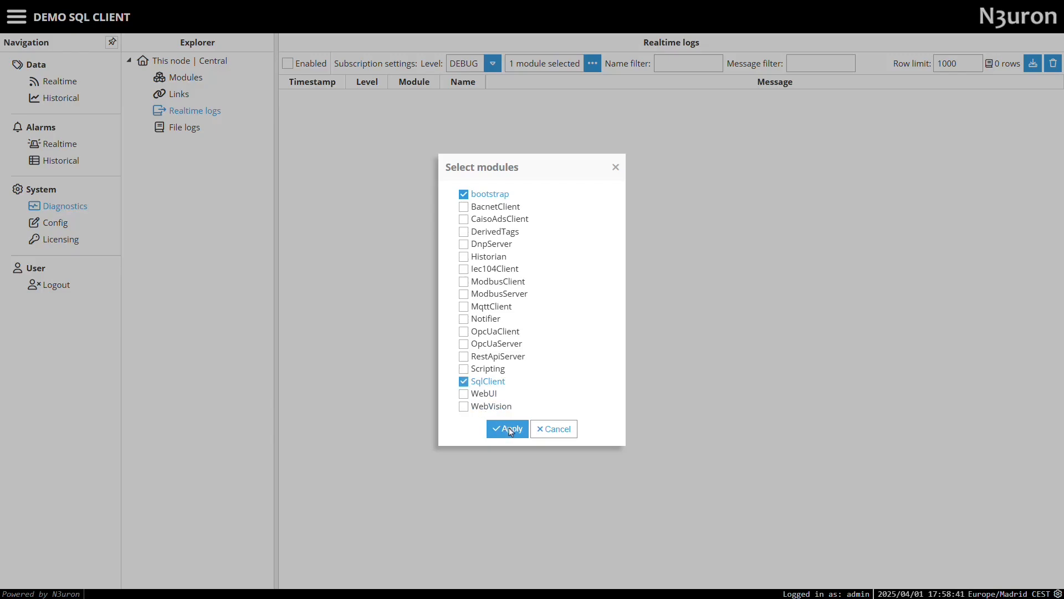
click(464, 194)
click(507, 428)
click(288, 63)
- Check module status, then return to the SqlClient logs and pause the live subscription
click(188, 80)
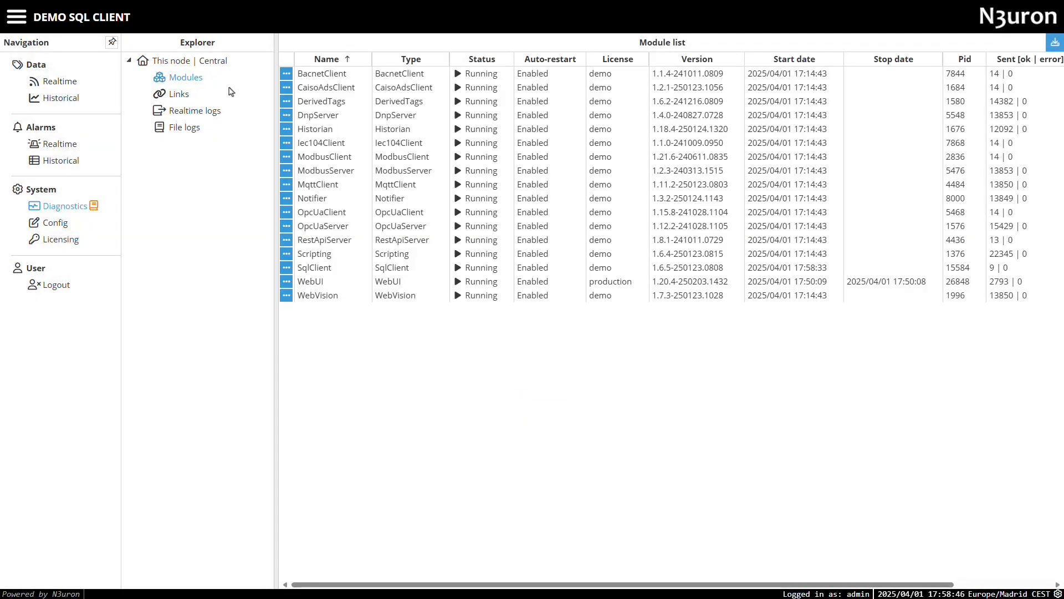
click(182, 110)
click(322, 68)
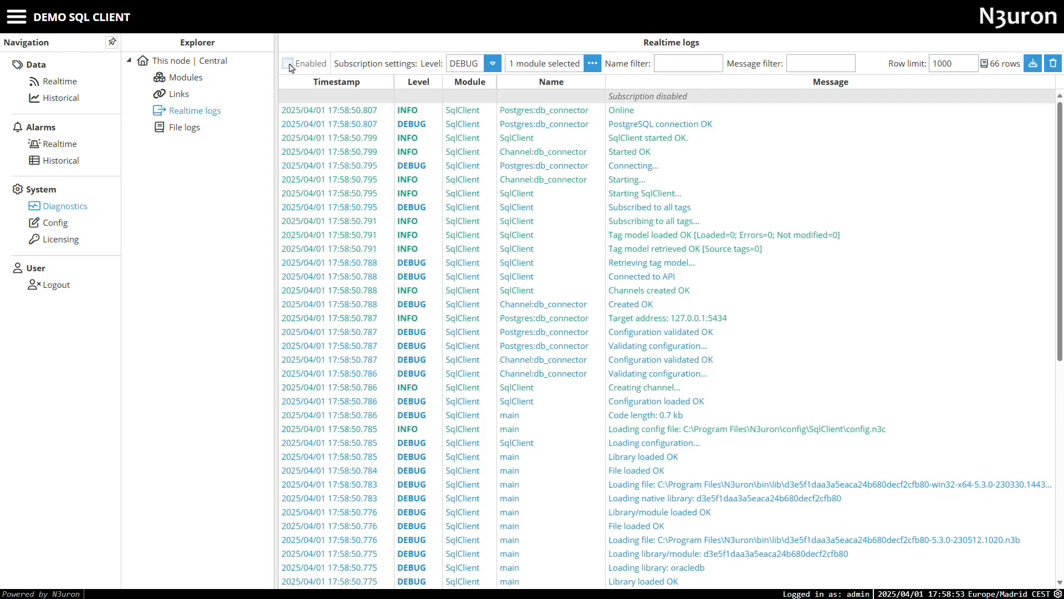